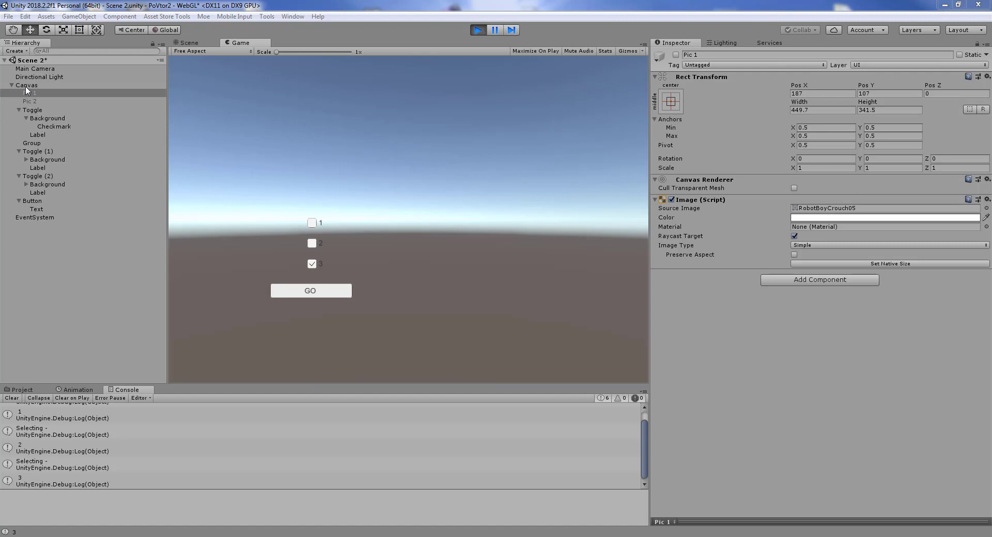
# Add a UI Slider under the Canvas from the Canvas context menu.
pyautogui.rightClick(26, 87)
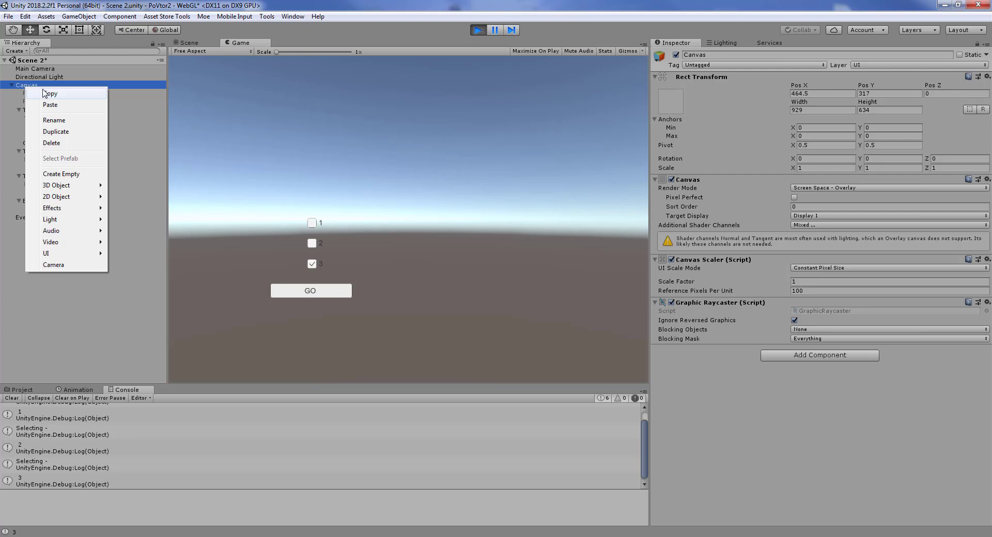
pyautogui.moveTo(53, 257)
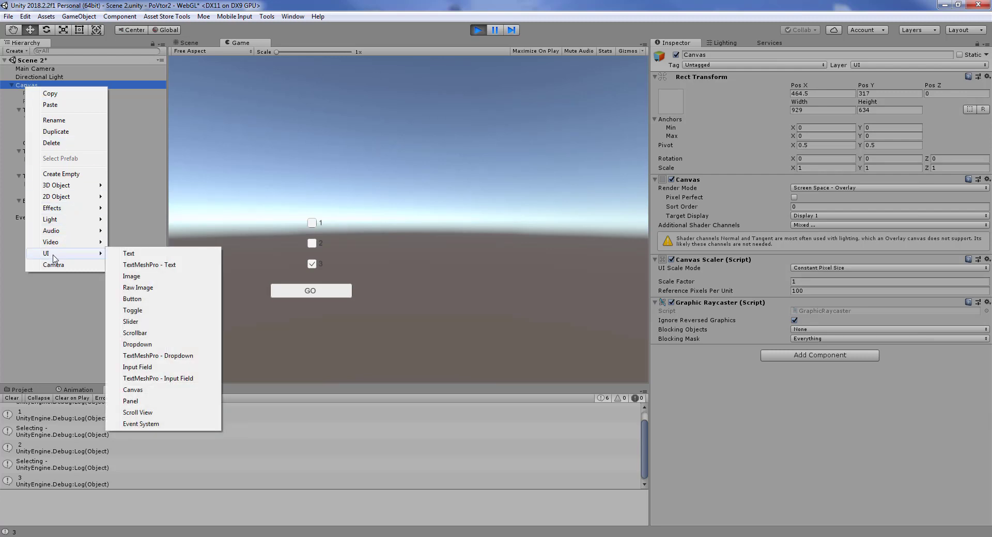
pyautogui.click(131, 322)
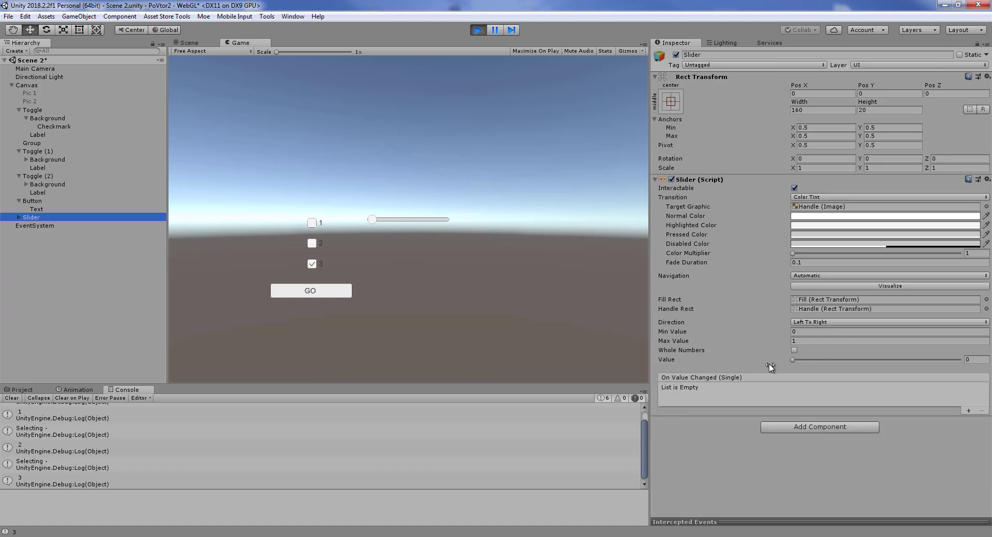
# Expand the Slider, inspect Fill Area, Handle Slide Area, Handle and Fill, then reselect Slider.
pyautogui.click(19, 217)
pyautogui.click(37, 235)
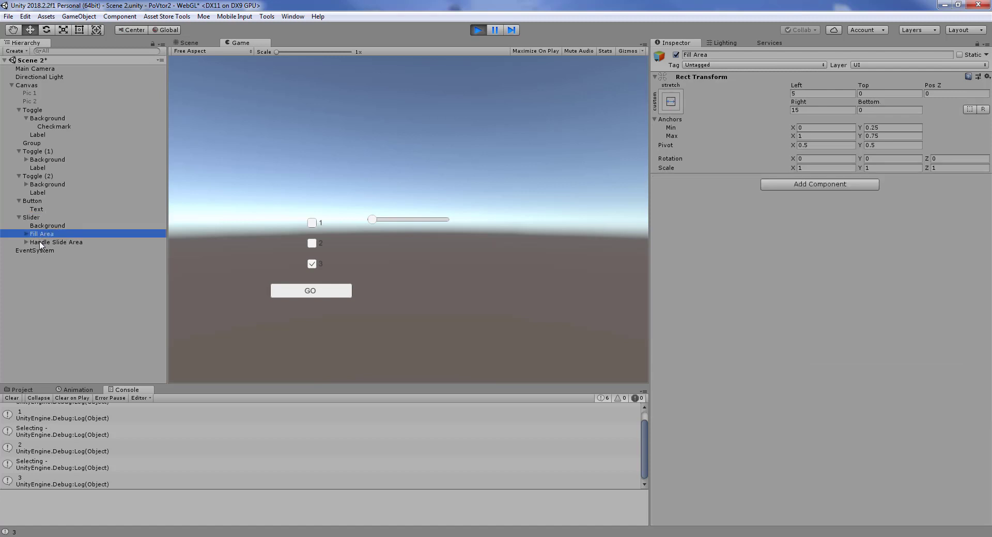
pyautogui.click(39, 243)
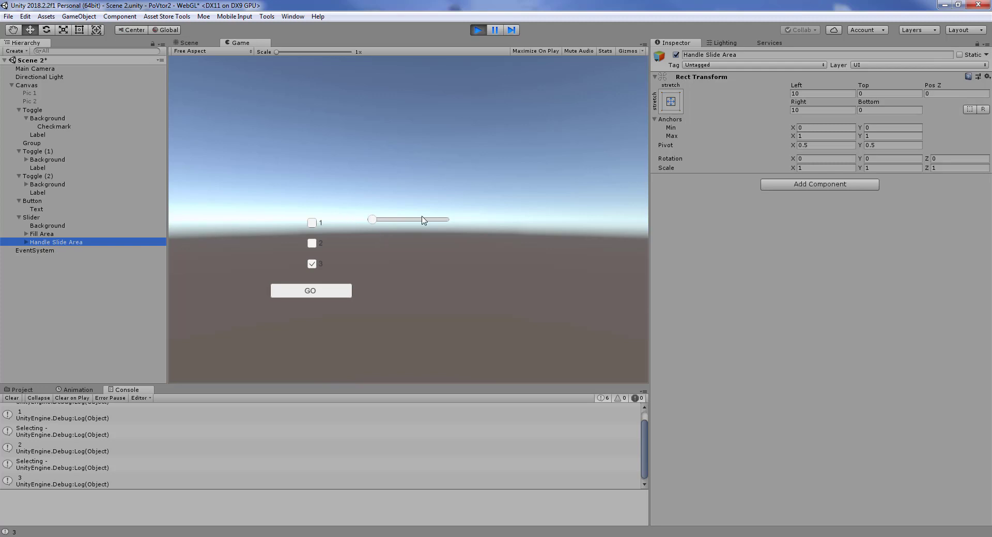
pyautogui.click(26, 242)
pyautogui.click(45, 251)
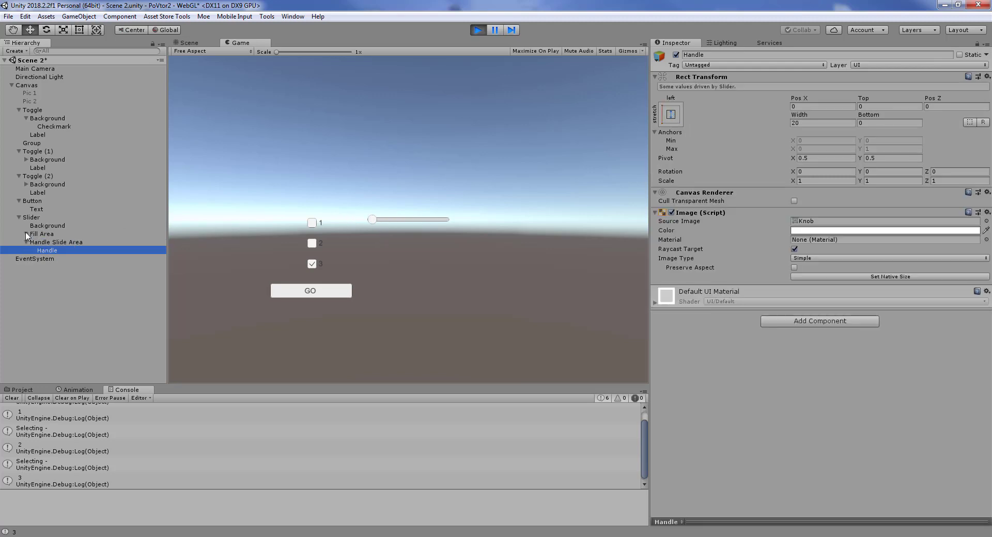
pyautogui.click(26, 234)
pyautogui.click(41, 234)
pyautogui.click(32, 218)
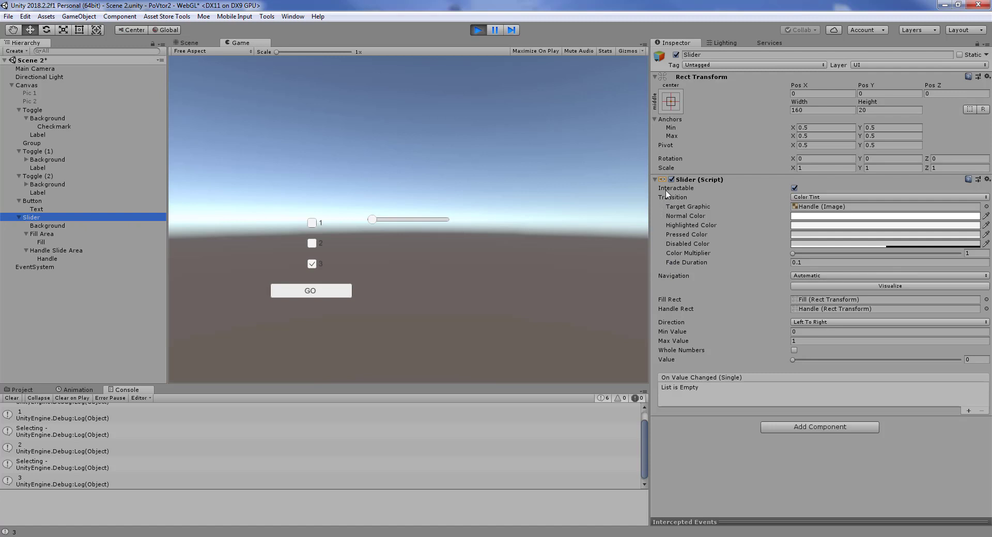
pyautogui.click(794, 188)
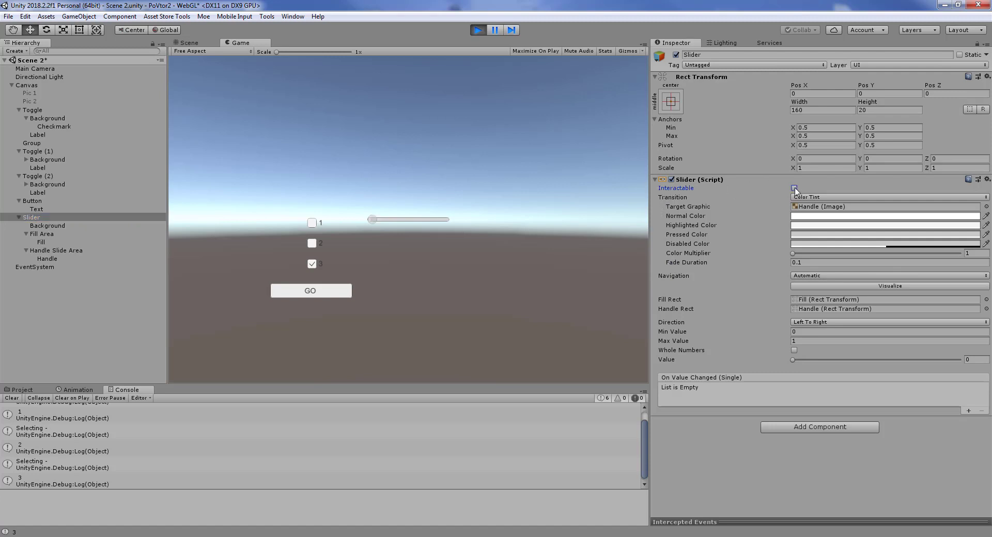
pyautogui.click(795, 190)
pyautogui.click(818, 198)
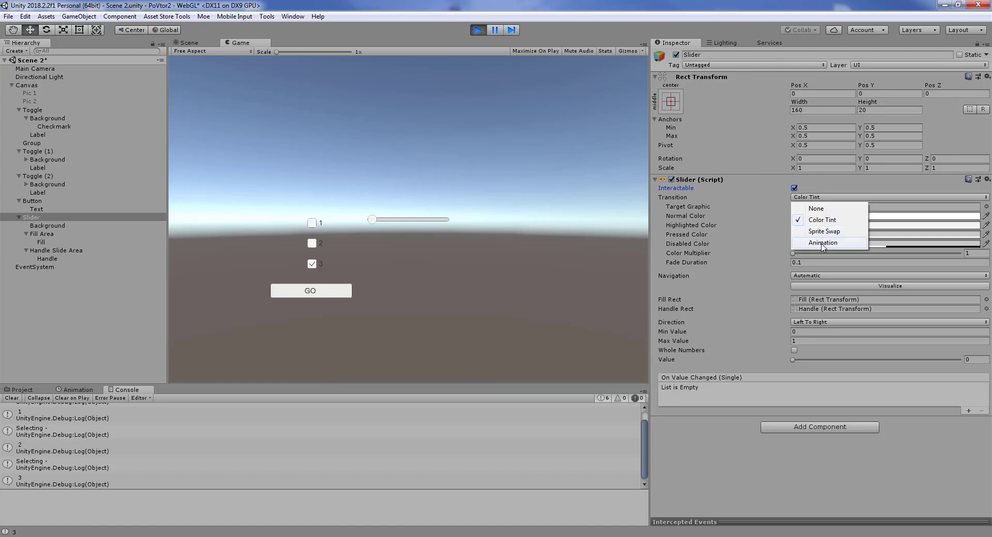
pyautogui.click(774, 235)
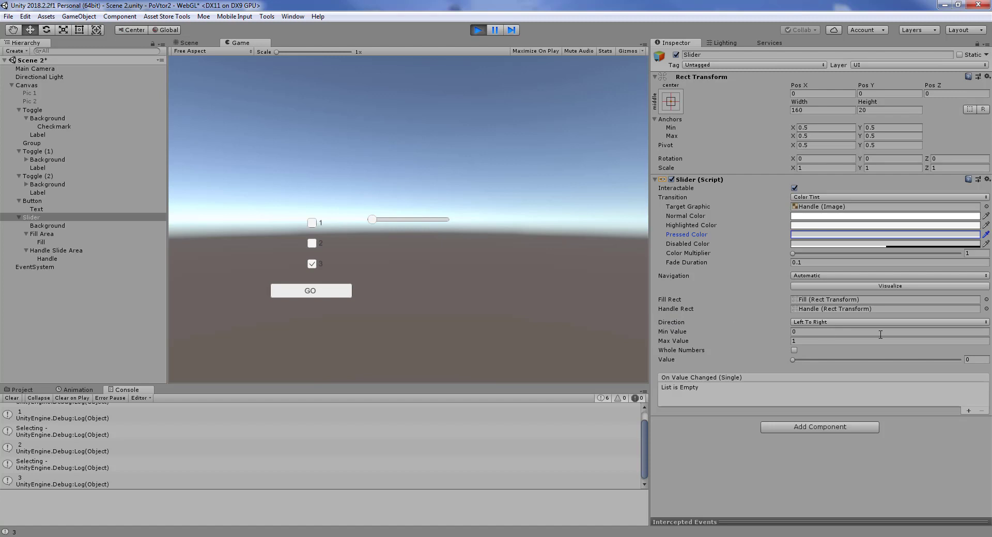
pyautogui.click(814, 324)
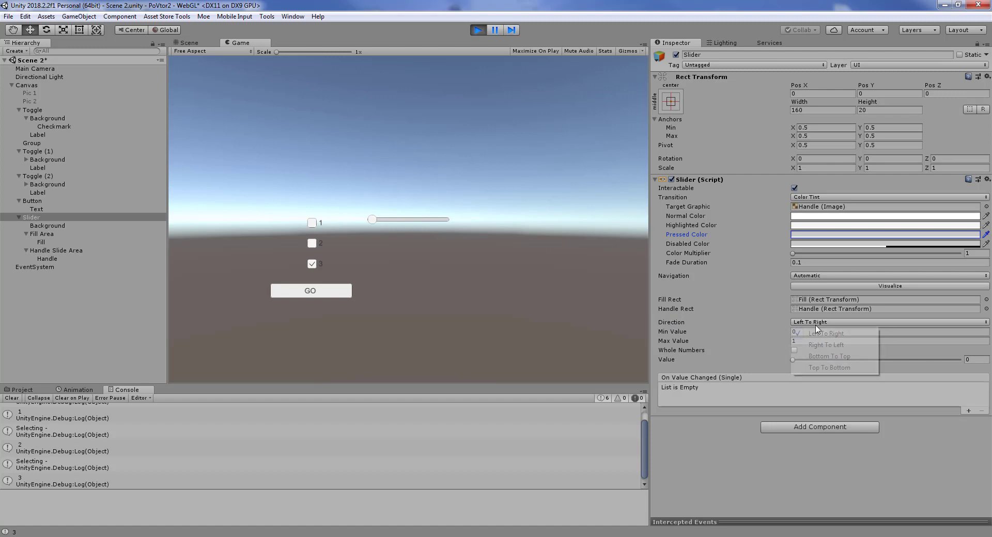
pyautogui.click(815, 346)
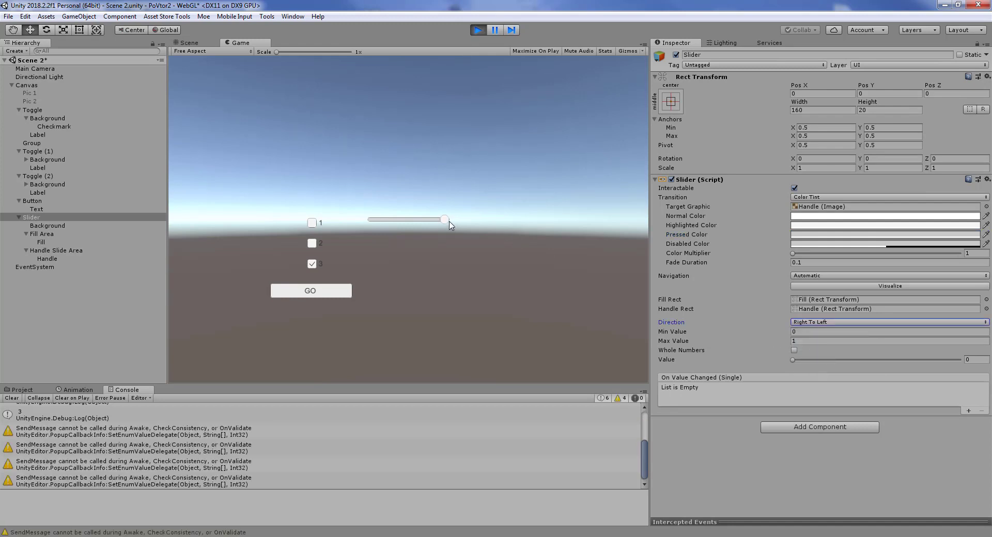
pyautogui.click(822, 326)
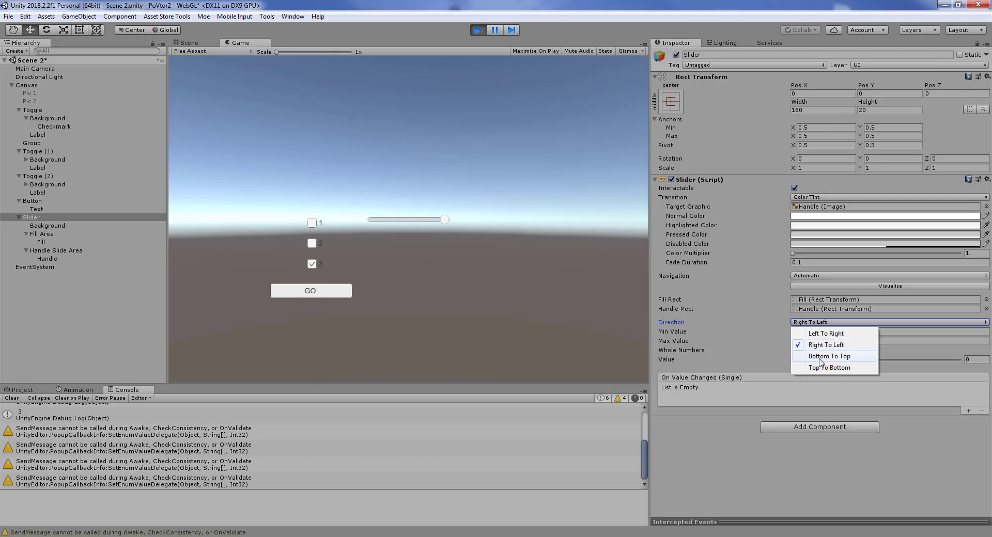
pyautogui.click(820, 358)
pyautogui.click(817, 322)
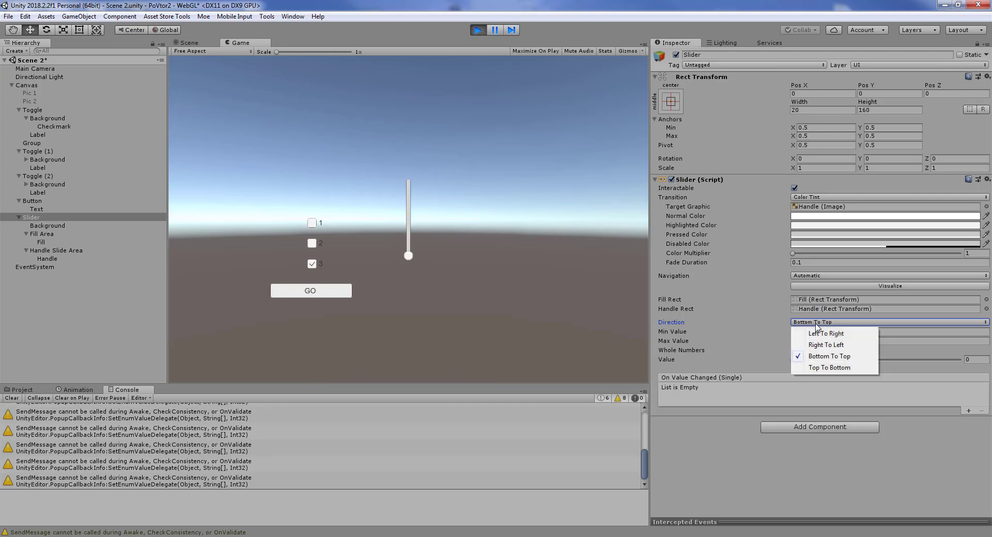
pyautogui.click(823, 368)
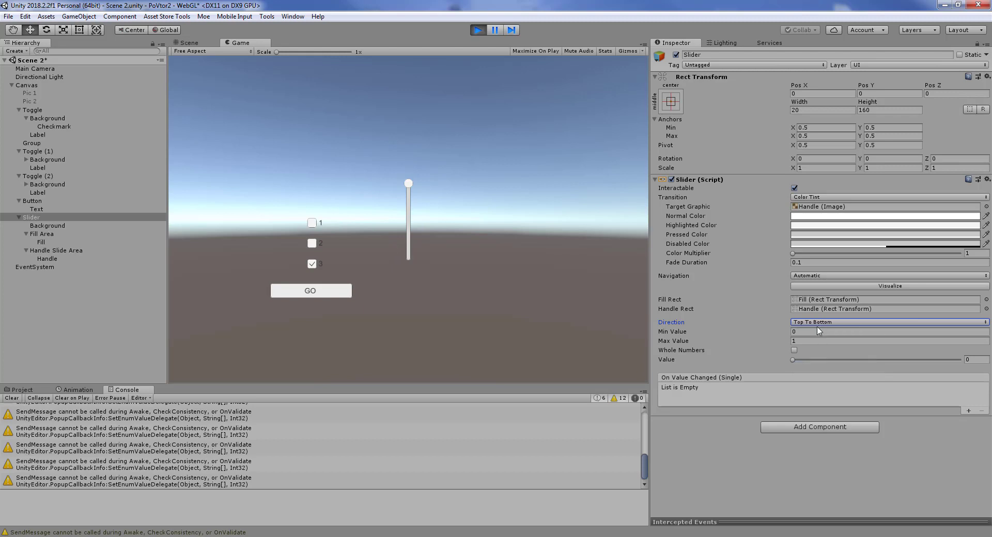
pyautogui.click(819, 323)
pyautogui.click(821, 334)
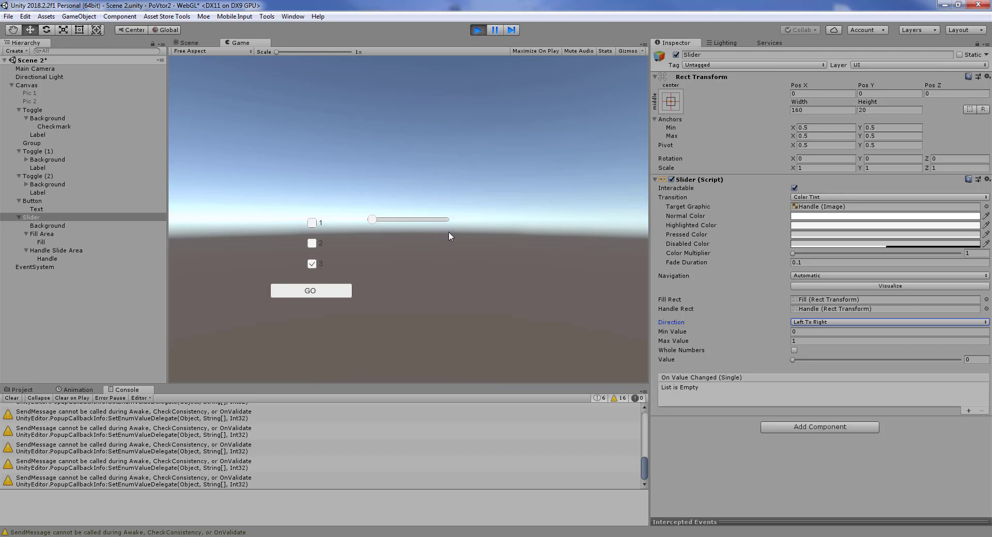
# Set Max Value to 10, test Whole Numbers while dragging the value, then leave it off.
pyautogui.click(799, 341)
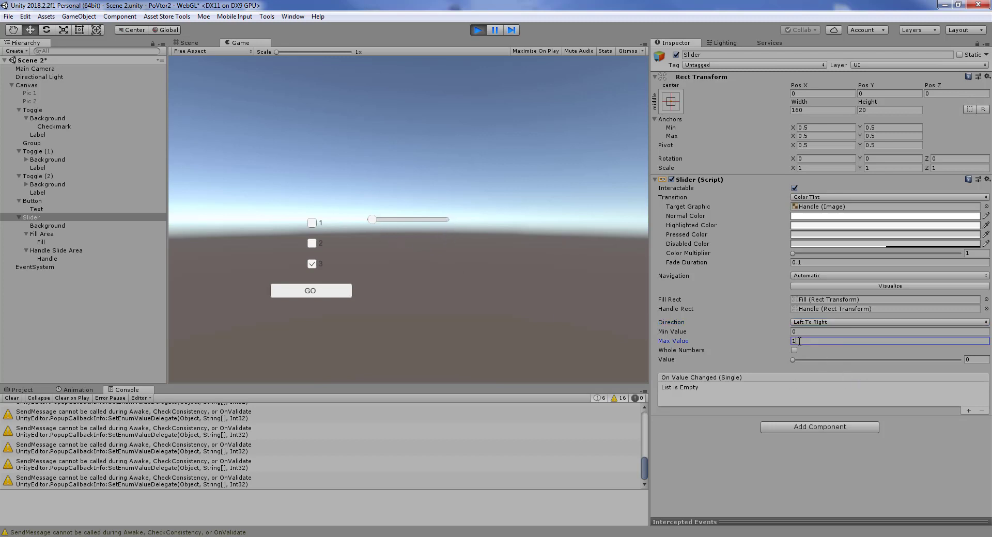
pyautogui.doubleClick(799, 341)
pyautogui.click(794, 351)
pyautogui.moveTo(795, 365); pyautogui.dragTo(809, 364)
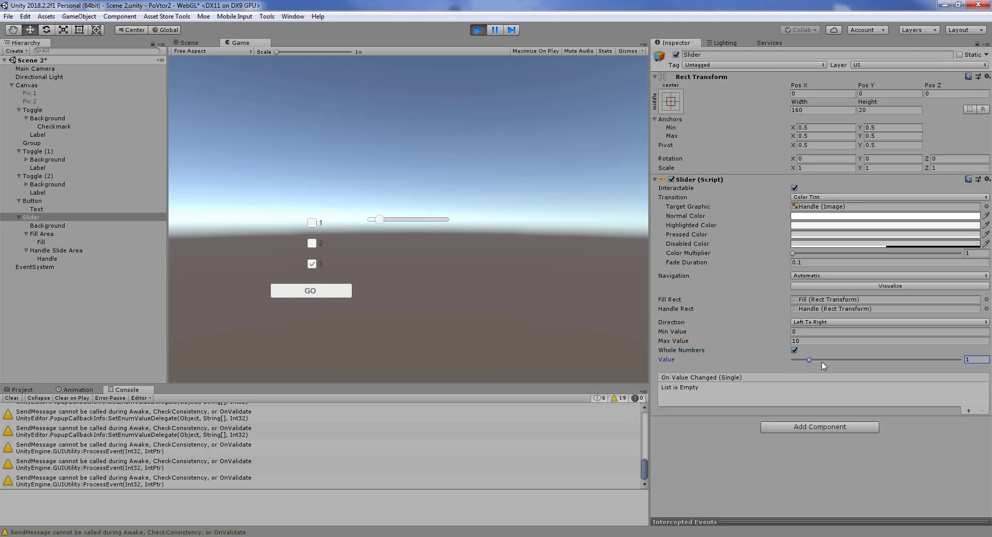
pyautogui.moveTo(809, 364)
pyautogui.mouseDown()
pyautogui.moveTo(943, 367)
pyautogui.moveTo(827, 369)
pyautogui.moveTo(895, 377)
pyautogui.mouseUp()
pyautogui.click(794, 350)
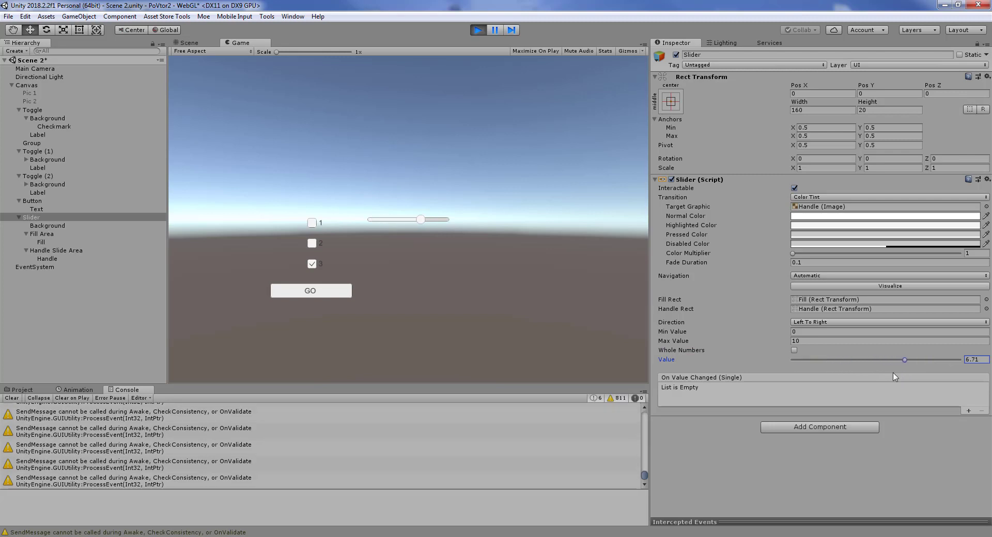
# Set Max Value to 5, tick Whole Numbers, and drag the Value slider to test it.
pyautogui.click(805, 342)
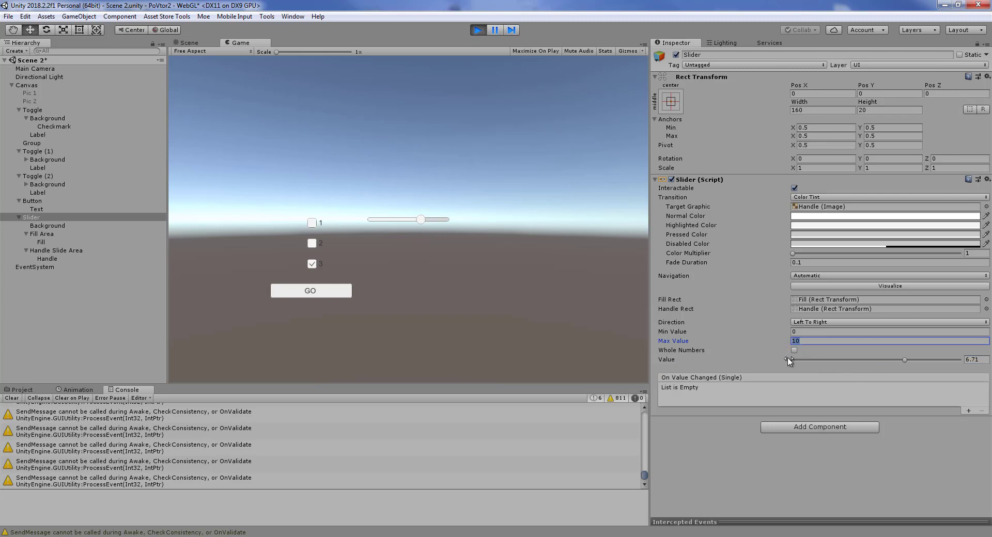
pyautogui.write('5')
pyautogui.moveTo(960, 360)
pyautogui.mouseDown()
pyautogui.moveTo(902, 368)
pyautogui.moveTo(961, 362)
pyautogui.mouseUp()
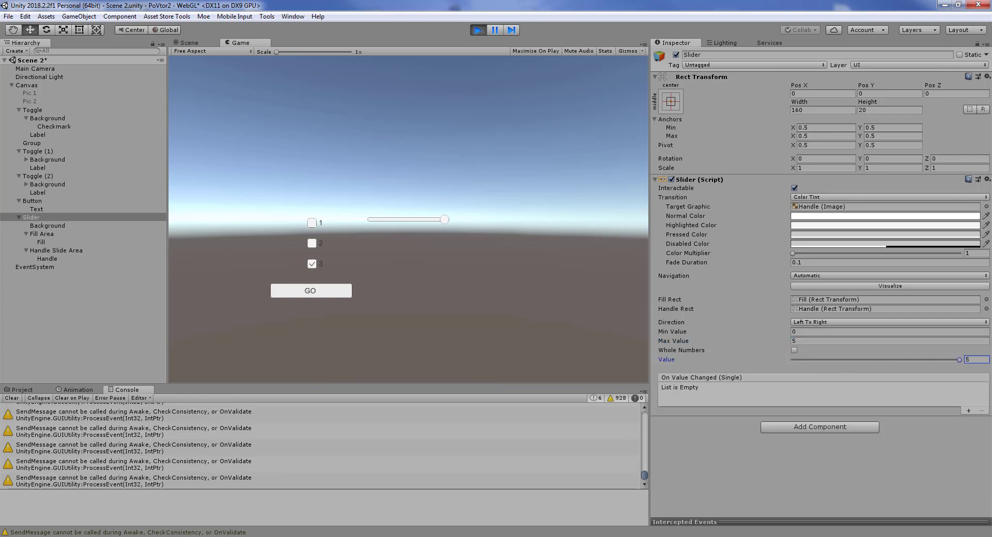
pyautogui.click(794, 351)
pyautogui.moveTo(958, 362); pyautogui.dragTo(838, 365)
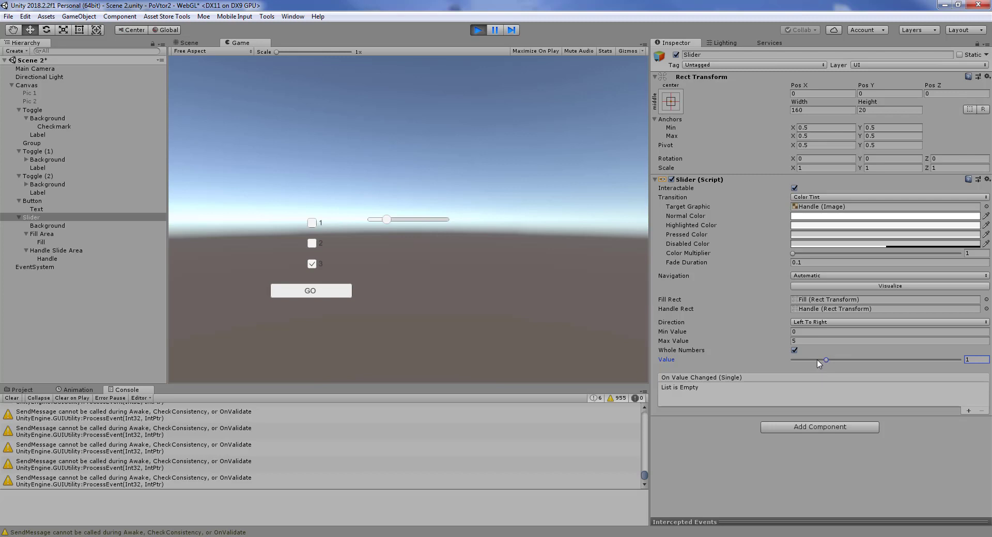
pyautogui.moveTo(826, 361); pyautogui.dragTo(860, 364)
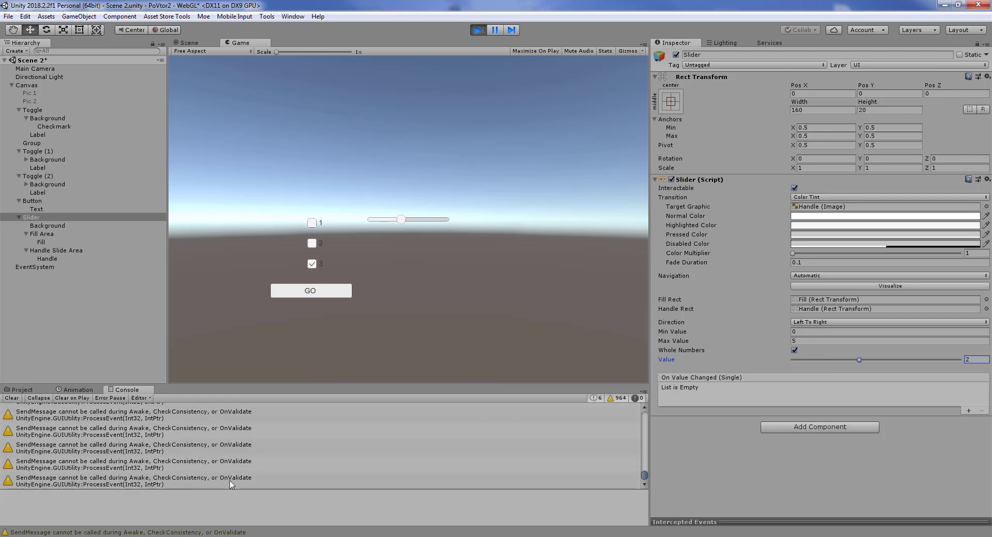
# Put the slider value at 3 and add one empty Runtime Only On Value Changed entry.
pyautogui.click(890, 361)
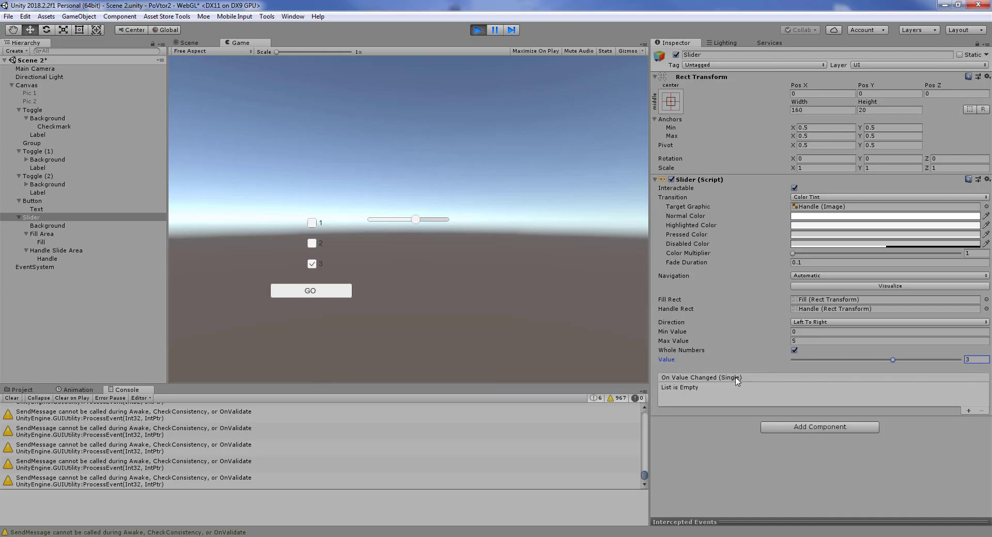
pyautogui.click(968, 411)
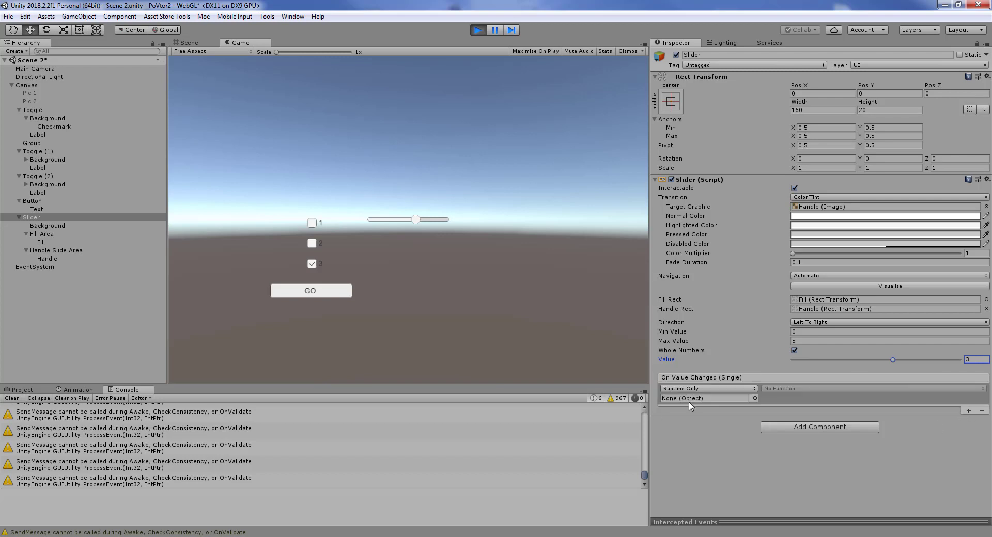